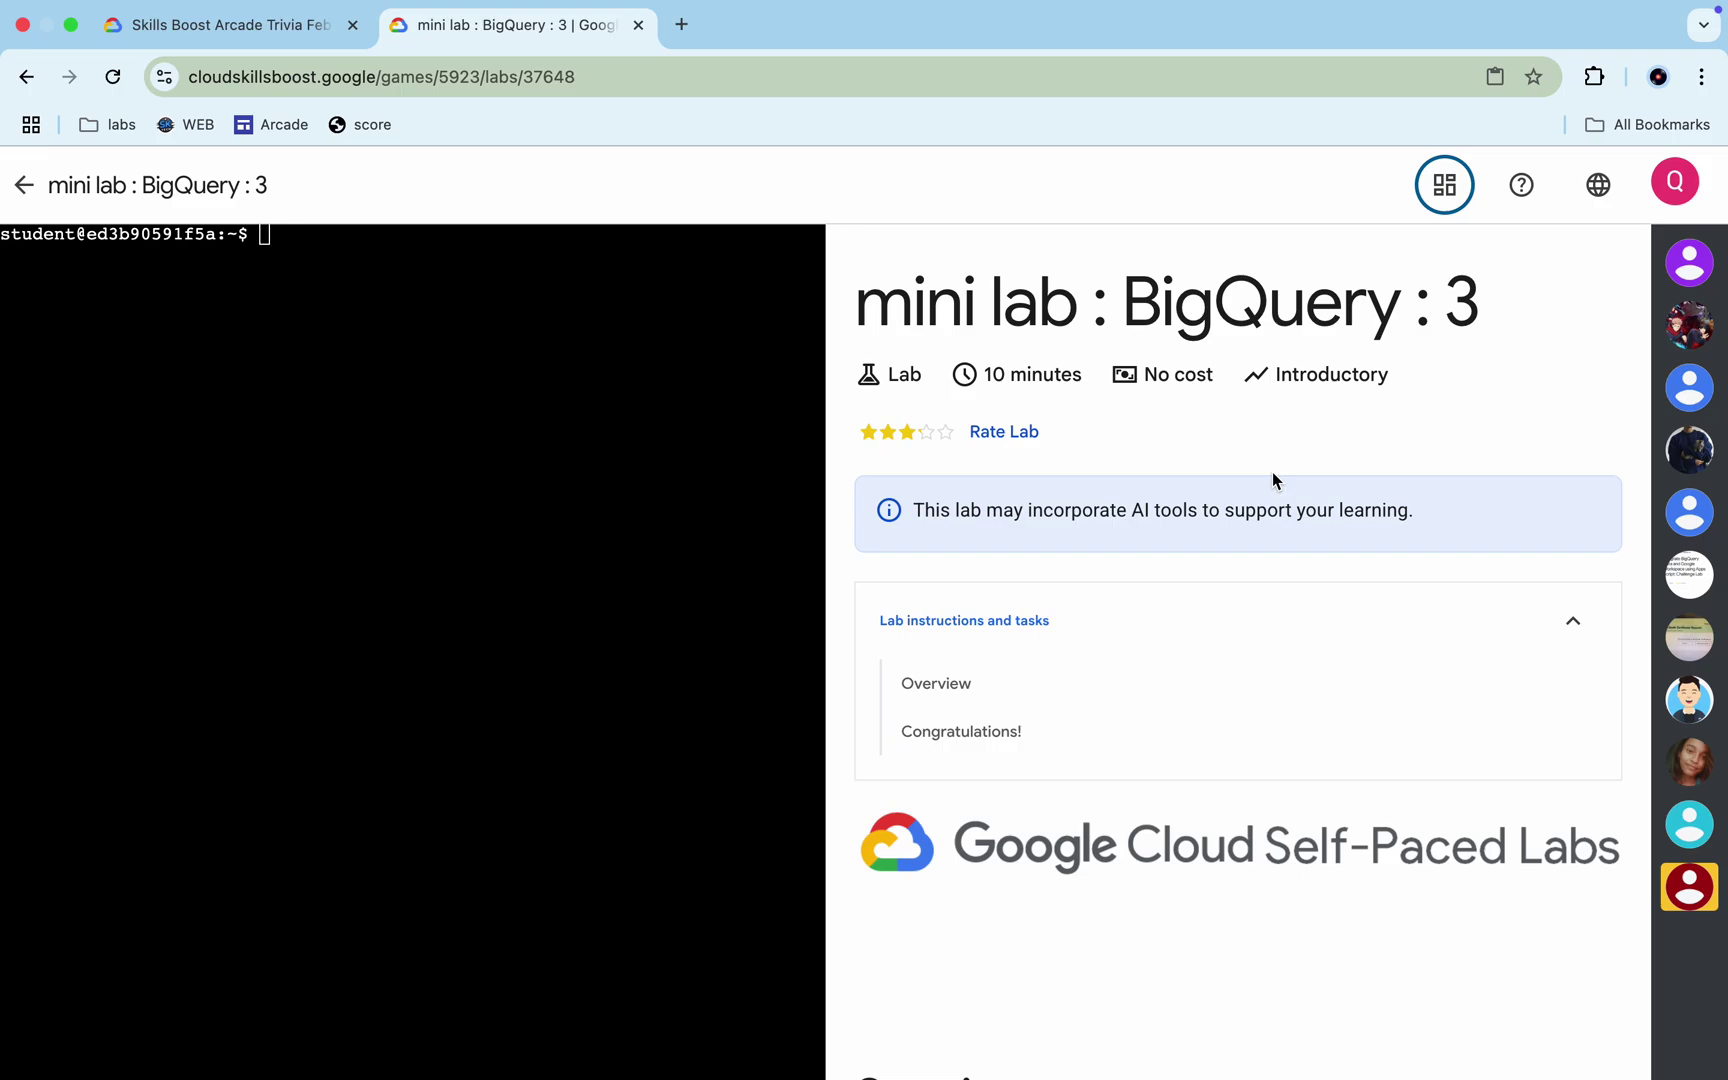
pyautogui.scroll(-5, 1272, 480)
pyautogui.scroll(-2, 1271, 479)
pyautogui.scroll(-1, 1272, 471)
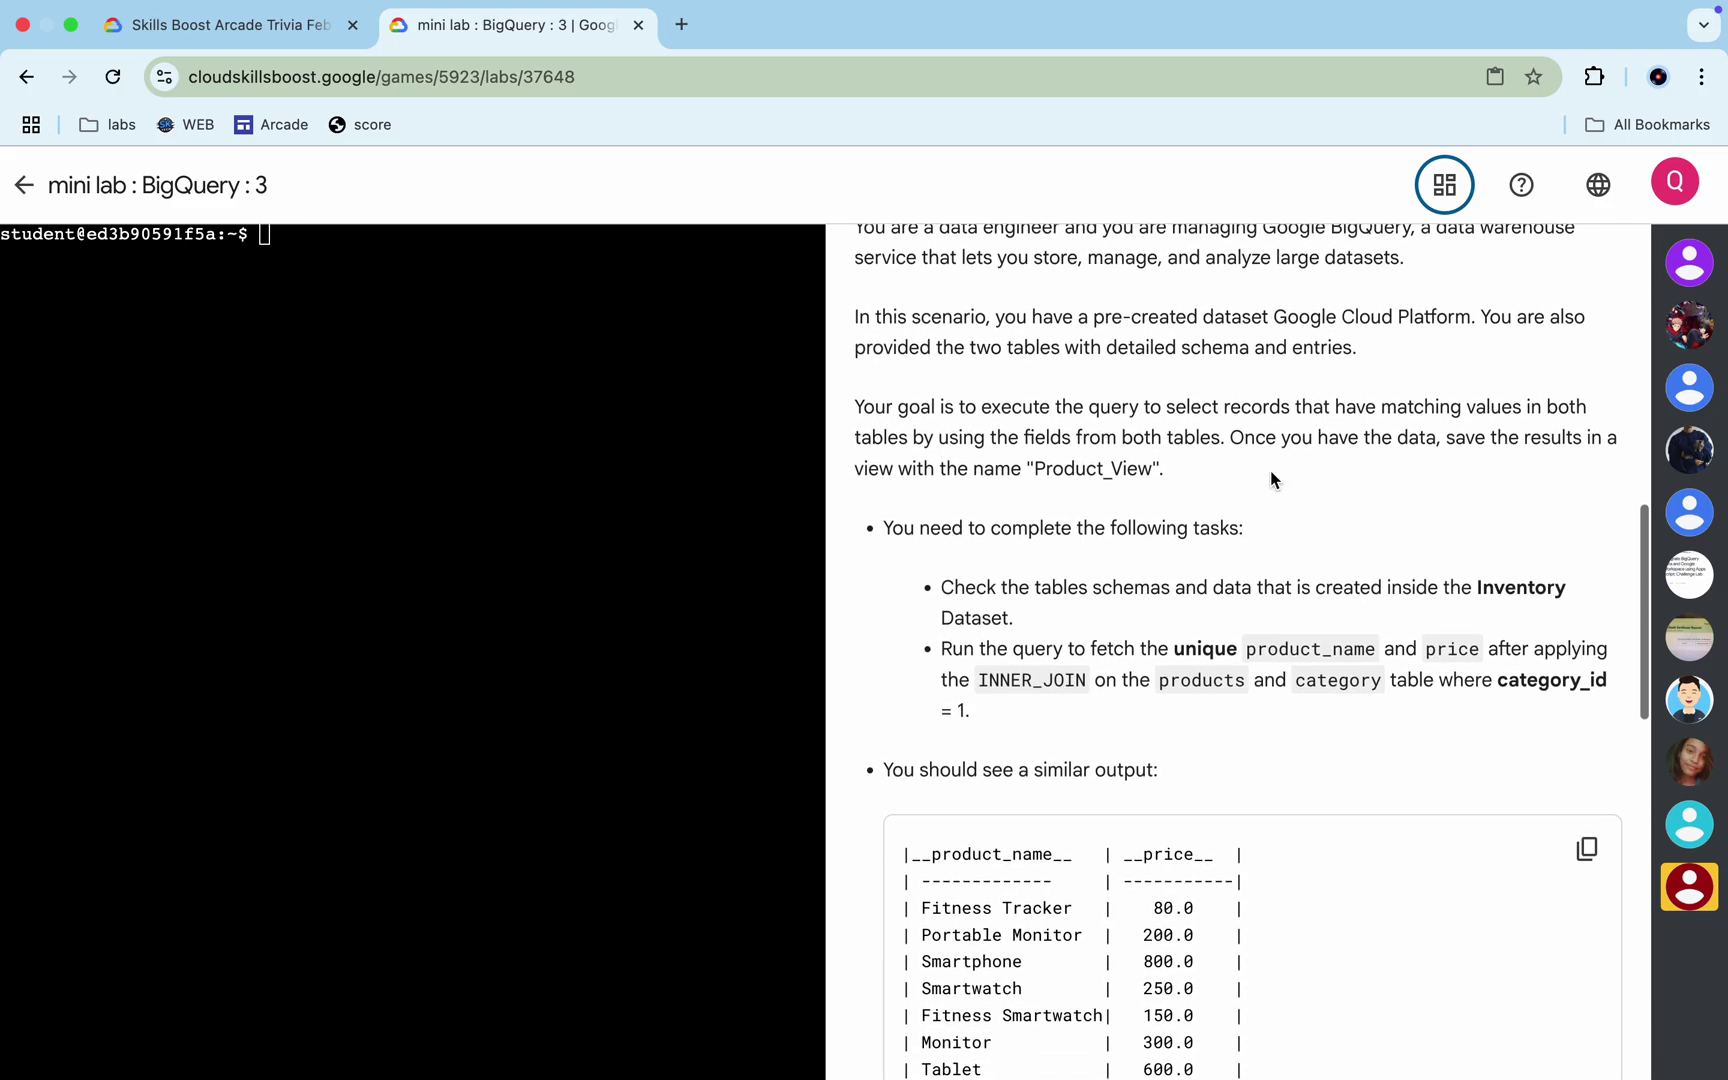
# Read the task about unique product names and prices, then move to the editor holding the saved bq commands
pyautogui.moveTo(941, 588); pyautogui.dragTo(992, 702)
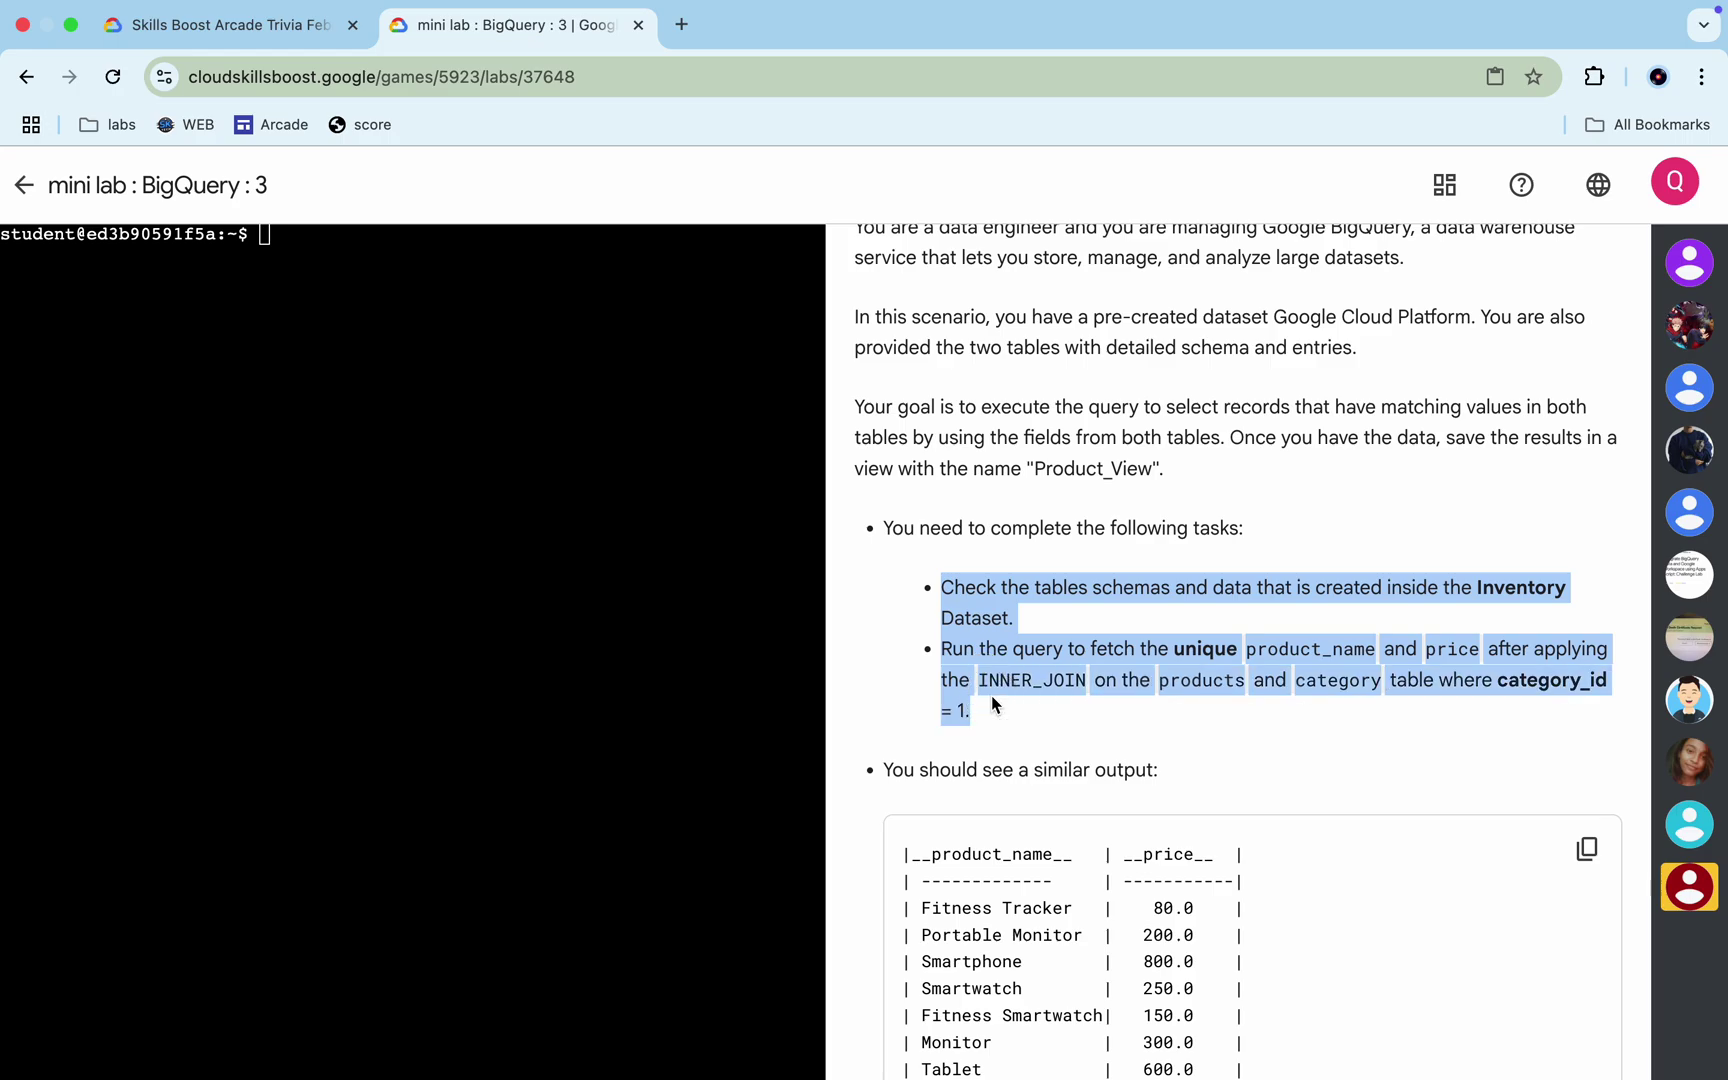
pyautogui.click(1065, 630)
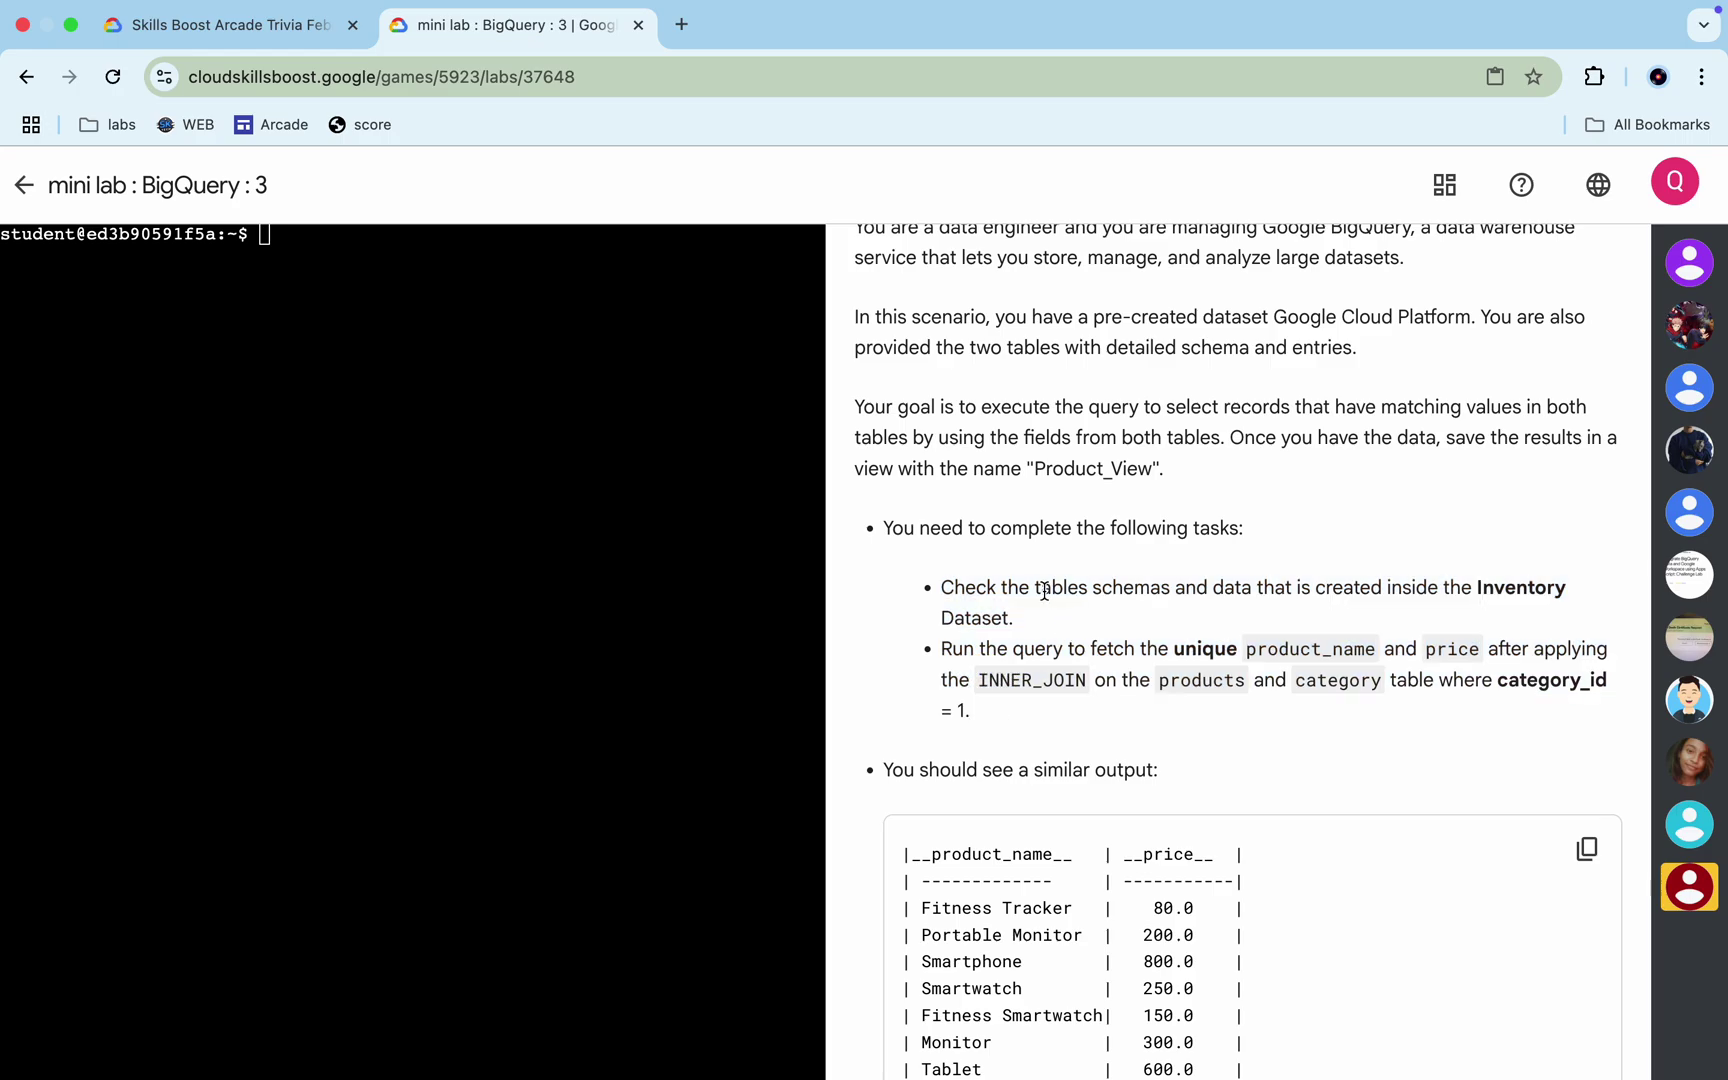
pyautogui.moveTo(1034, 587); pyautogui.dragTo(1495, 580)
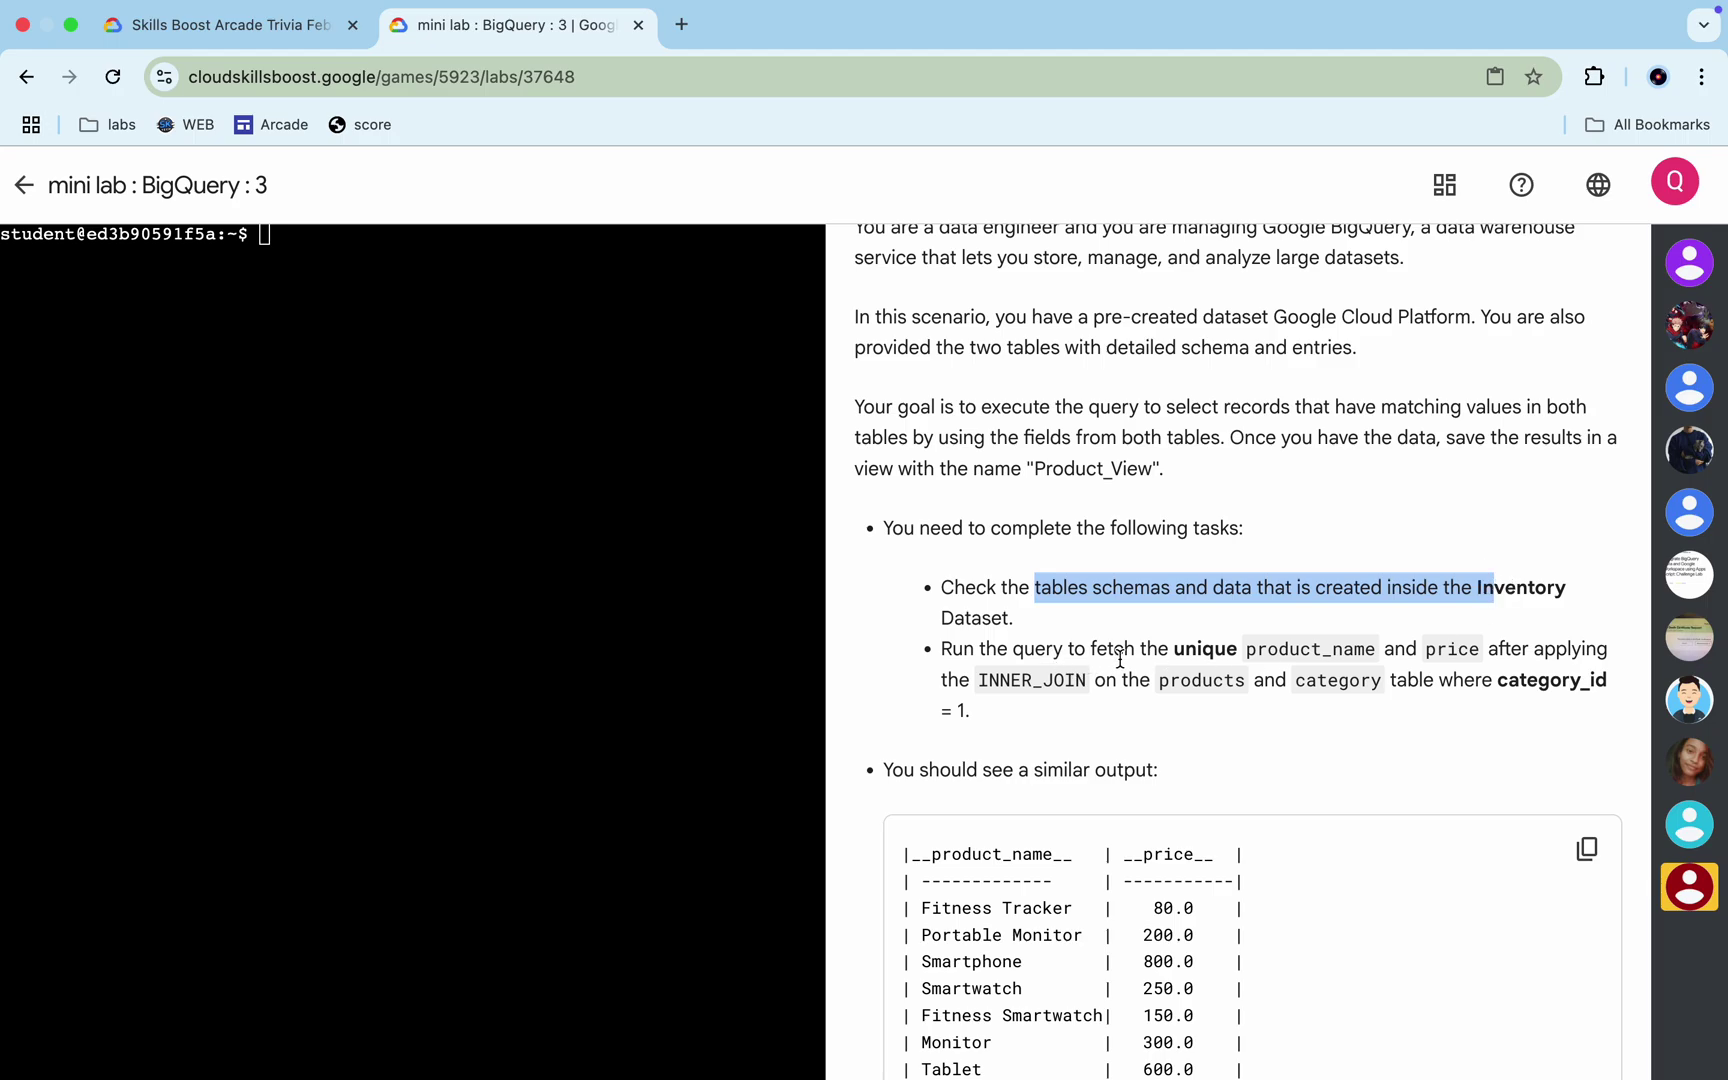
pyautogui.scroll(-5, 1121, 657)
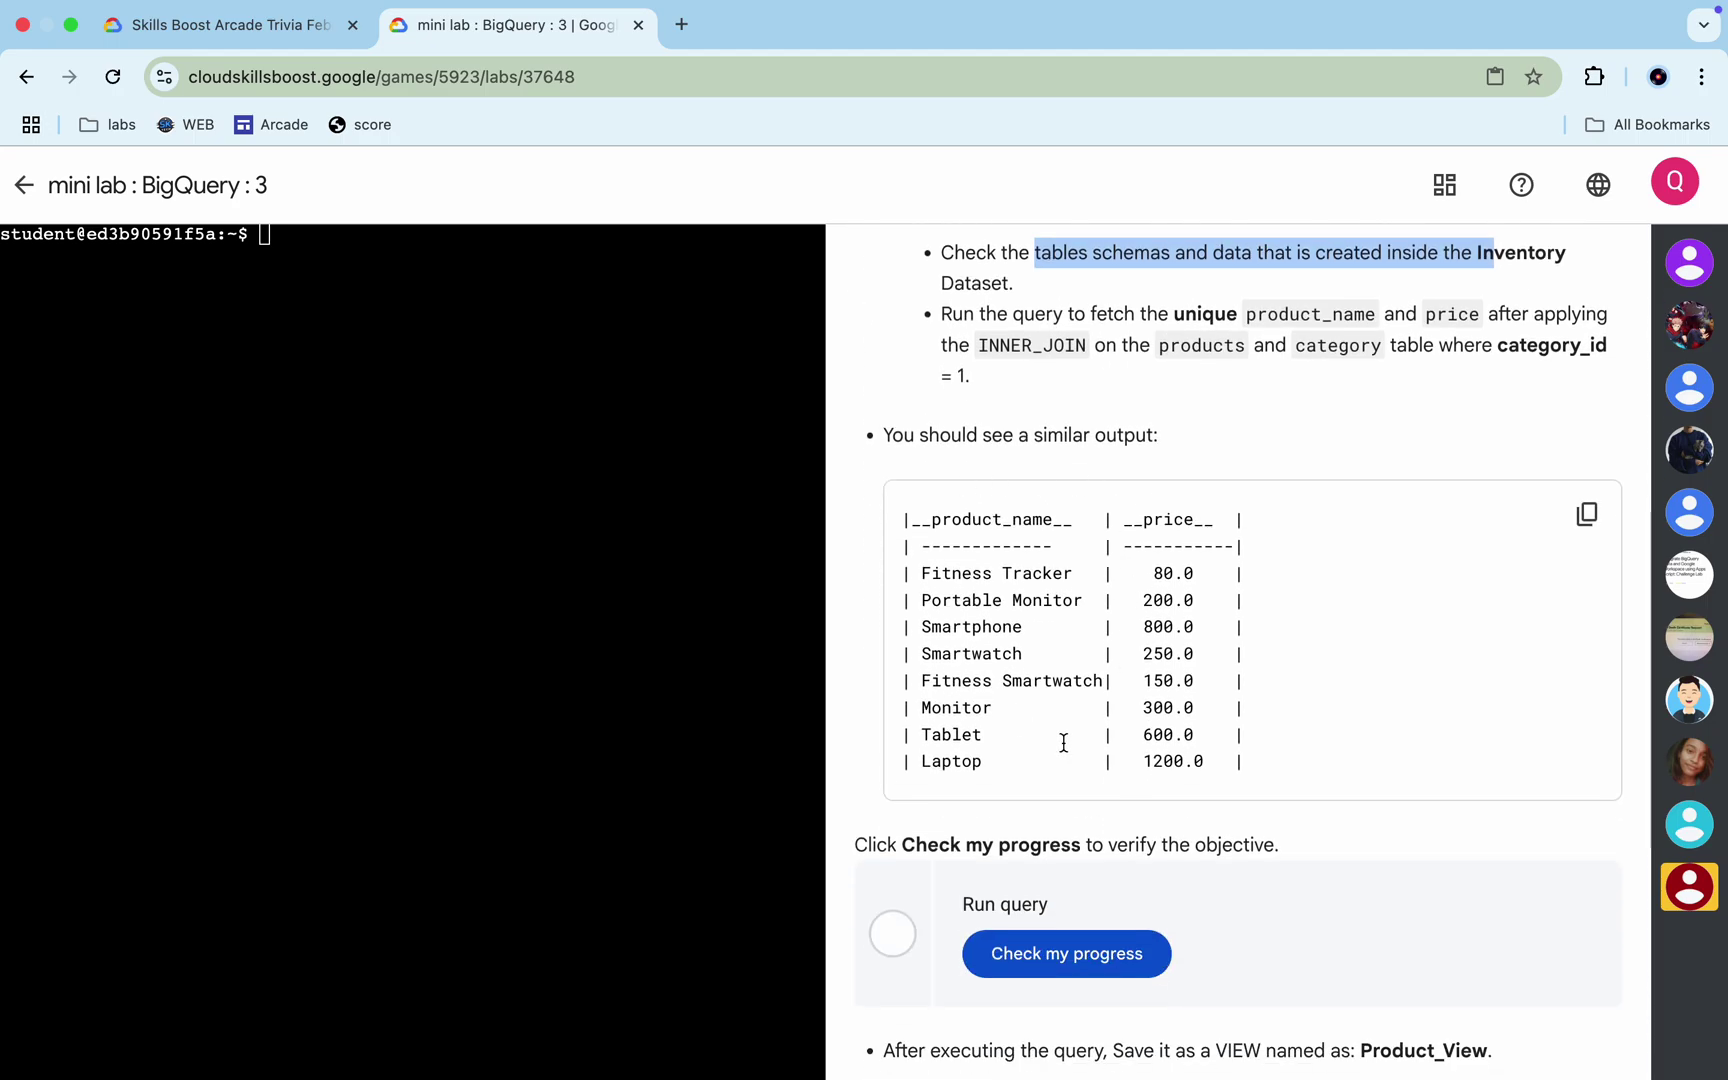
pyautogui.hotkey('ctrl', 'Left')
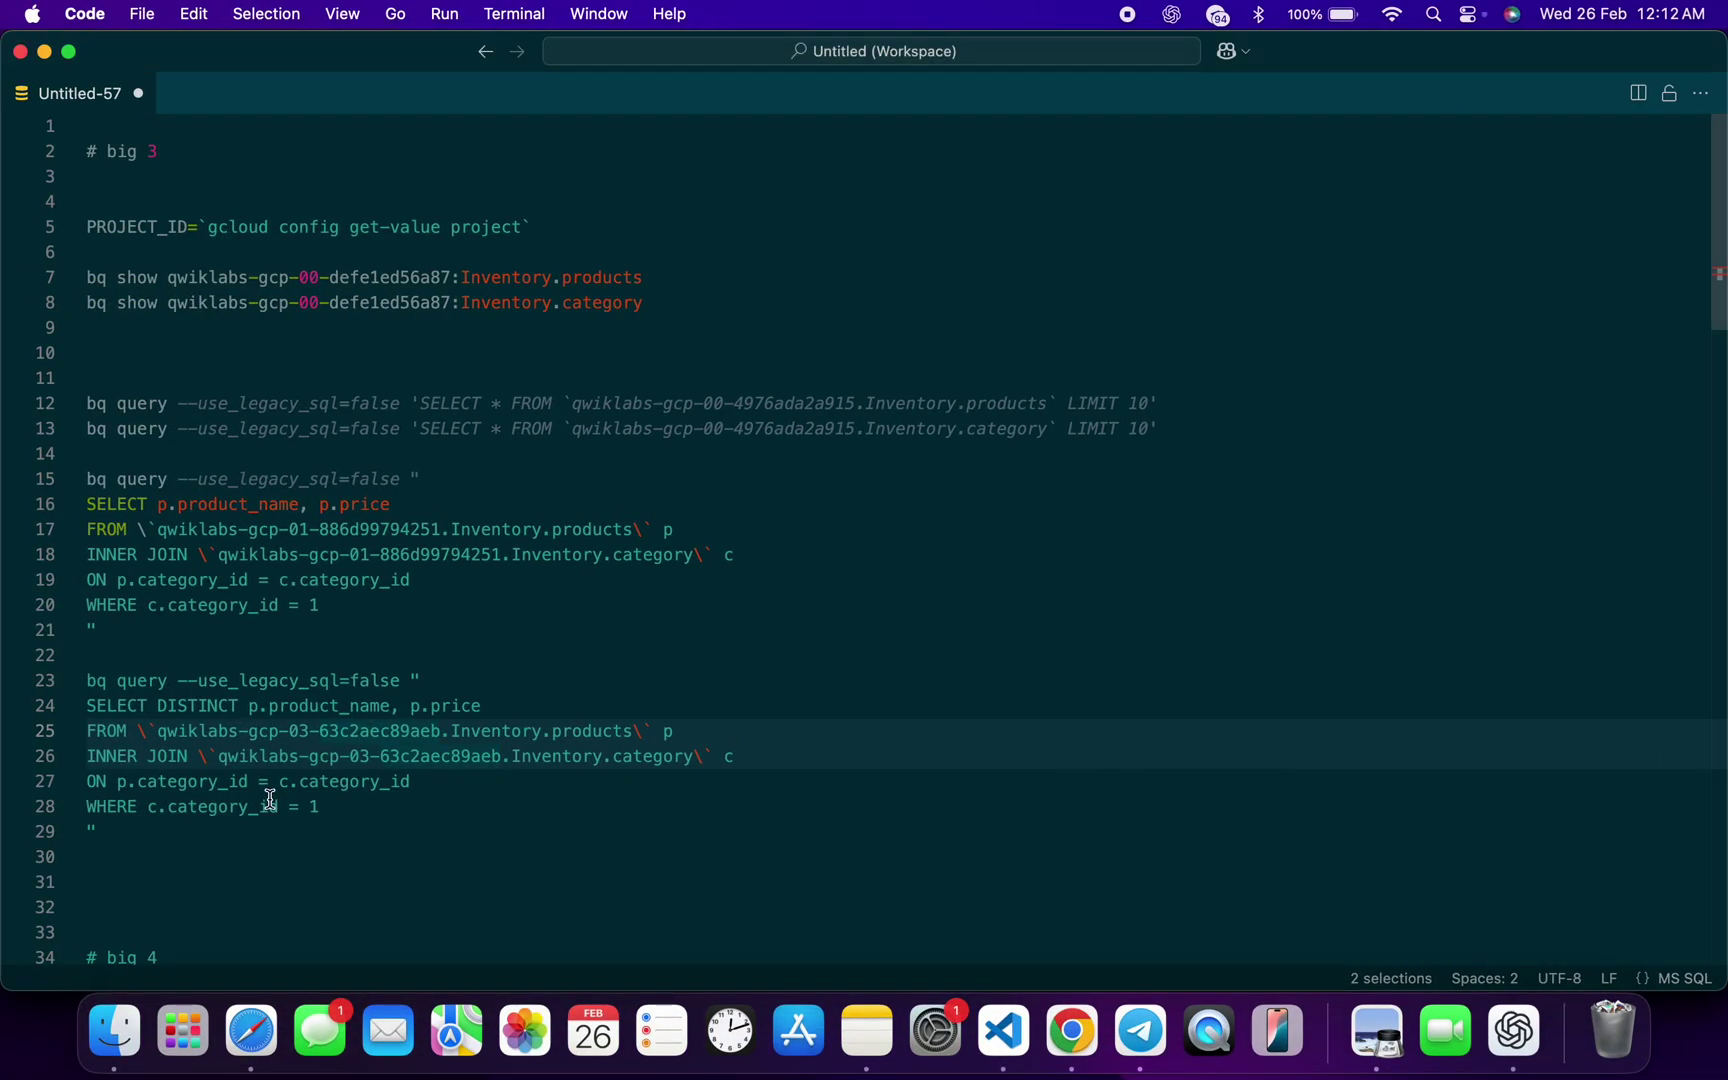
# Copy the DISTINCT INNER JOIN bq query from lines 23–29 and run it in Cloud Shell
pyautogui.moveTo(142, 832); pyautogui.dragTo(76, 680)
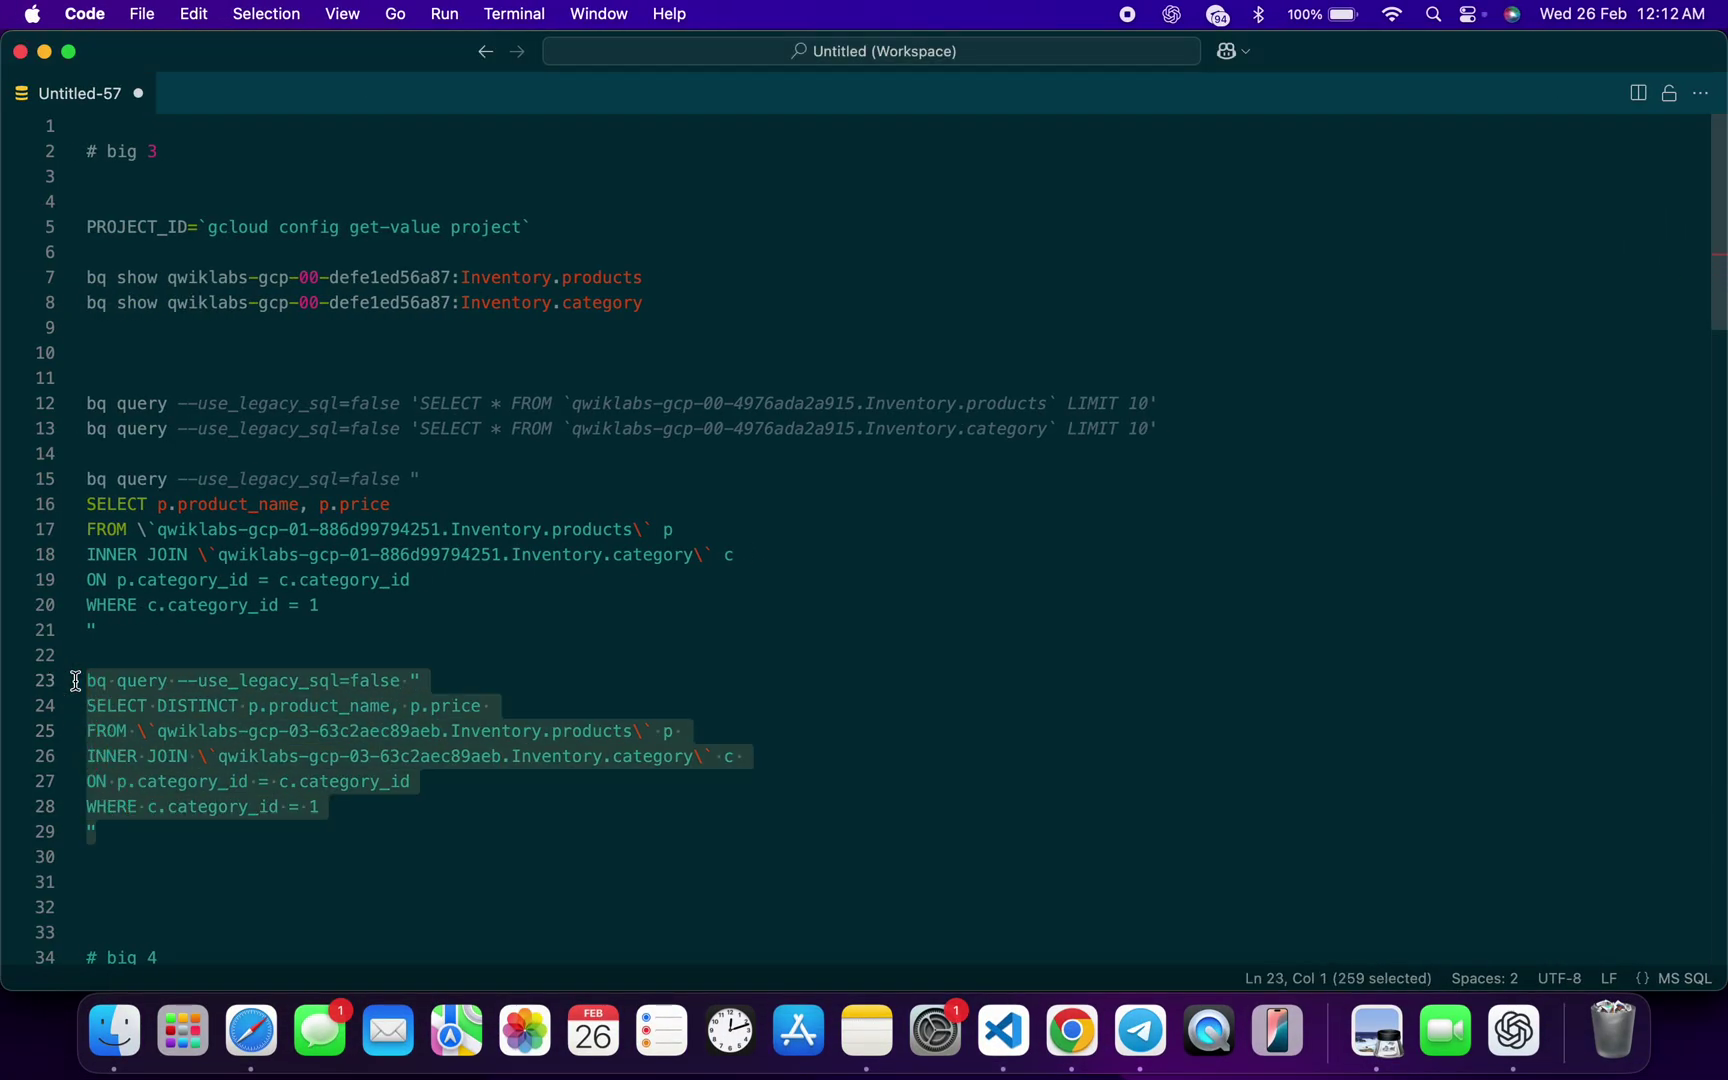
pyautogui.press('super+c')
pyautogui.hotkey('ctrl', 'Right')
pyautogui.press('super+v')
pyautogui.press('Return')
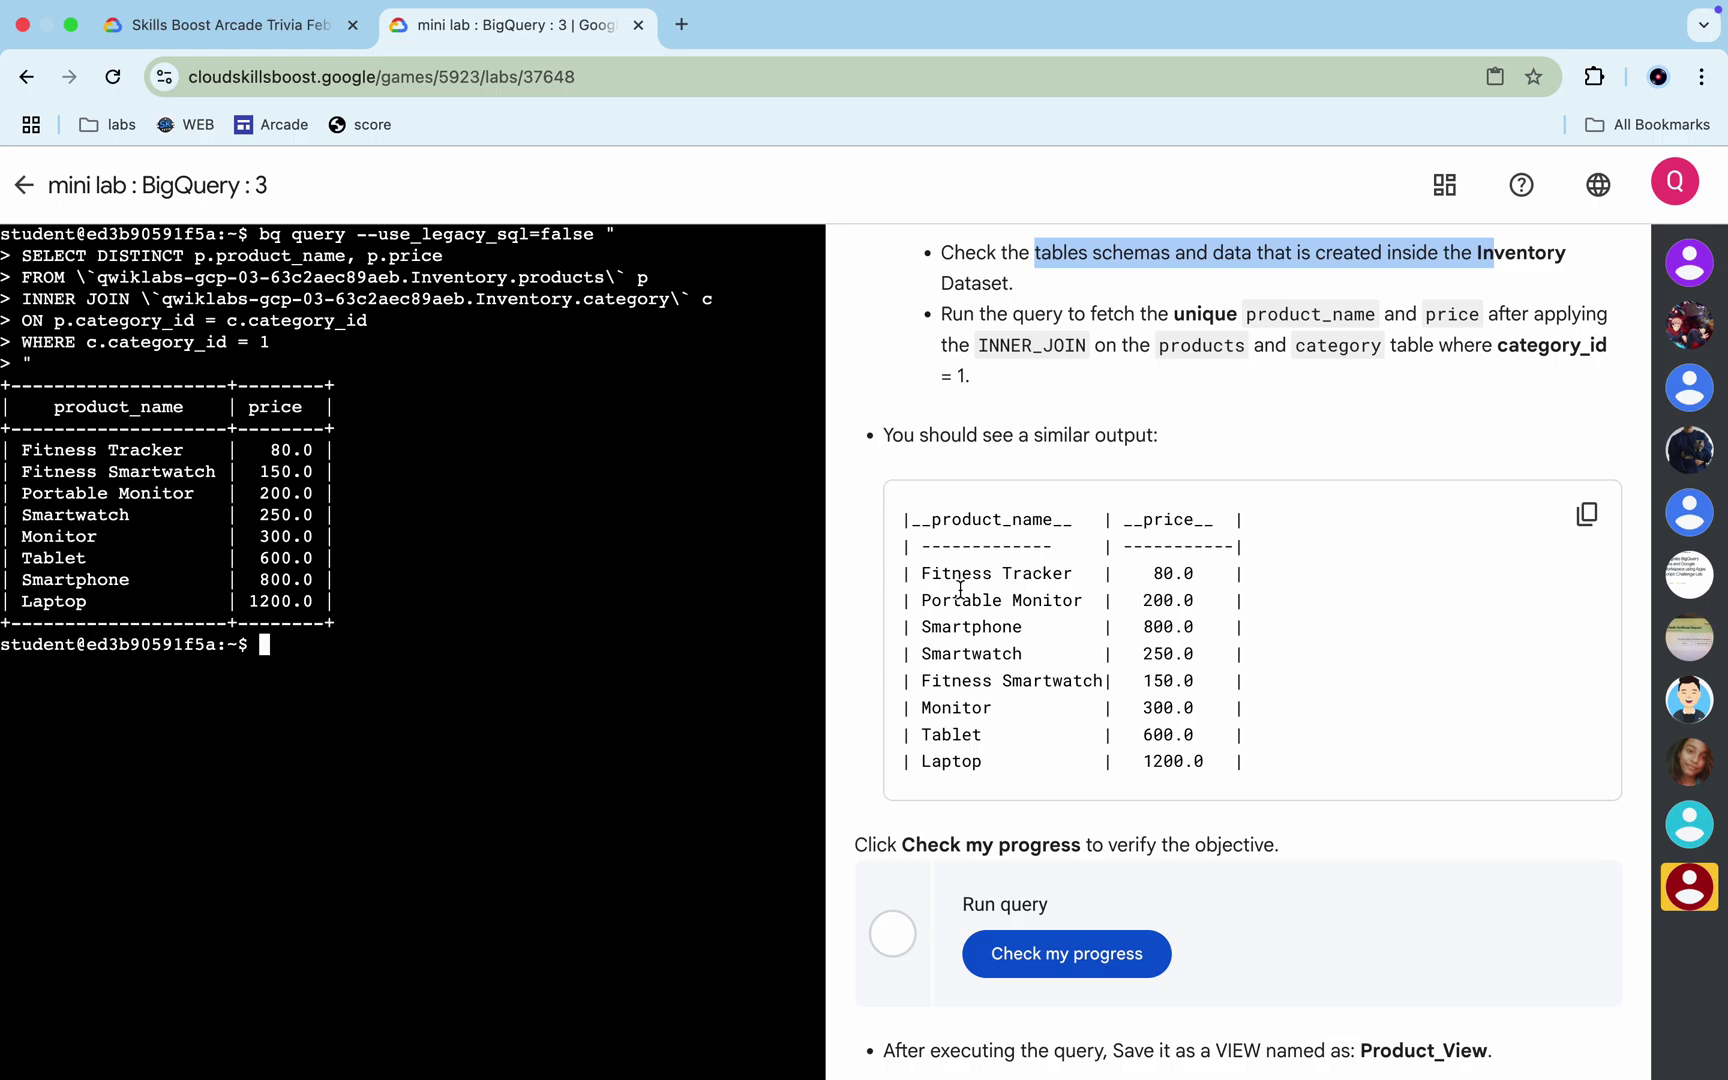
# Check progress on the Run query objective and read the failure about the INNER_JOIN query for product_name and price
pyautogui.click(1072, 953)
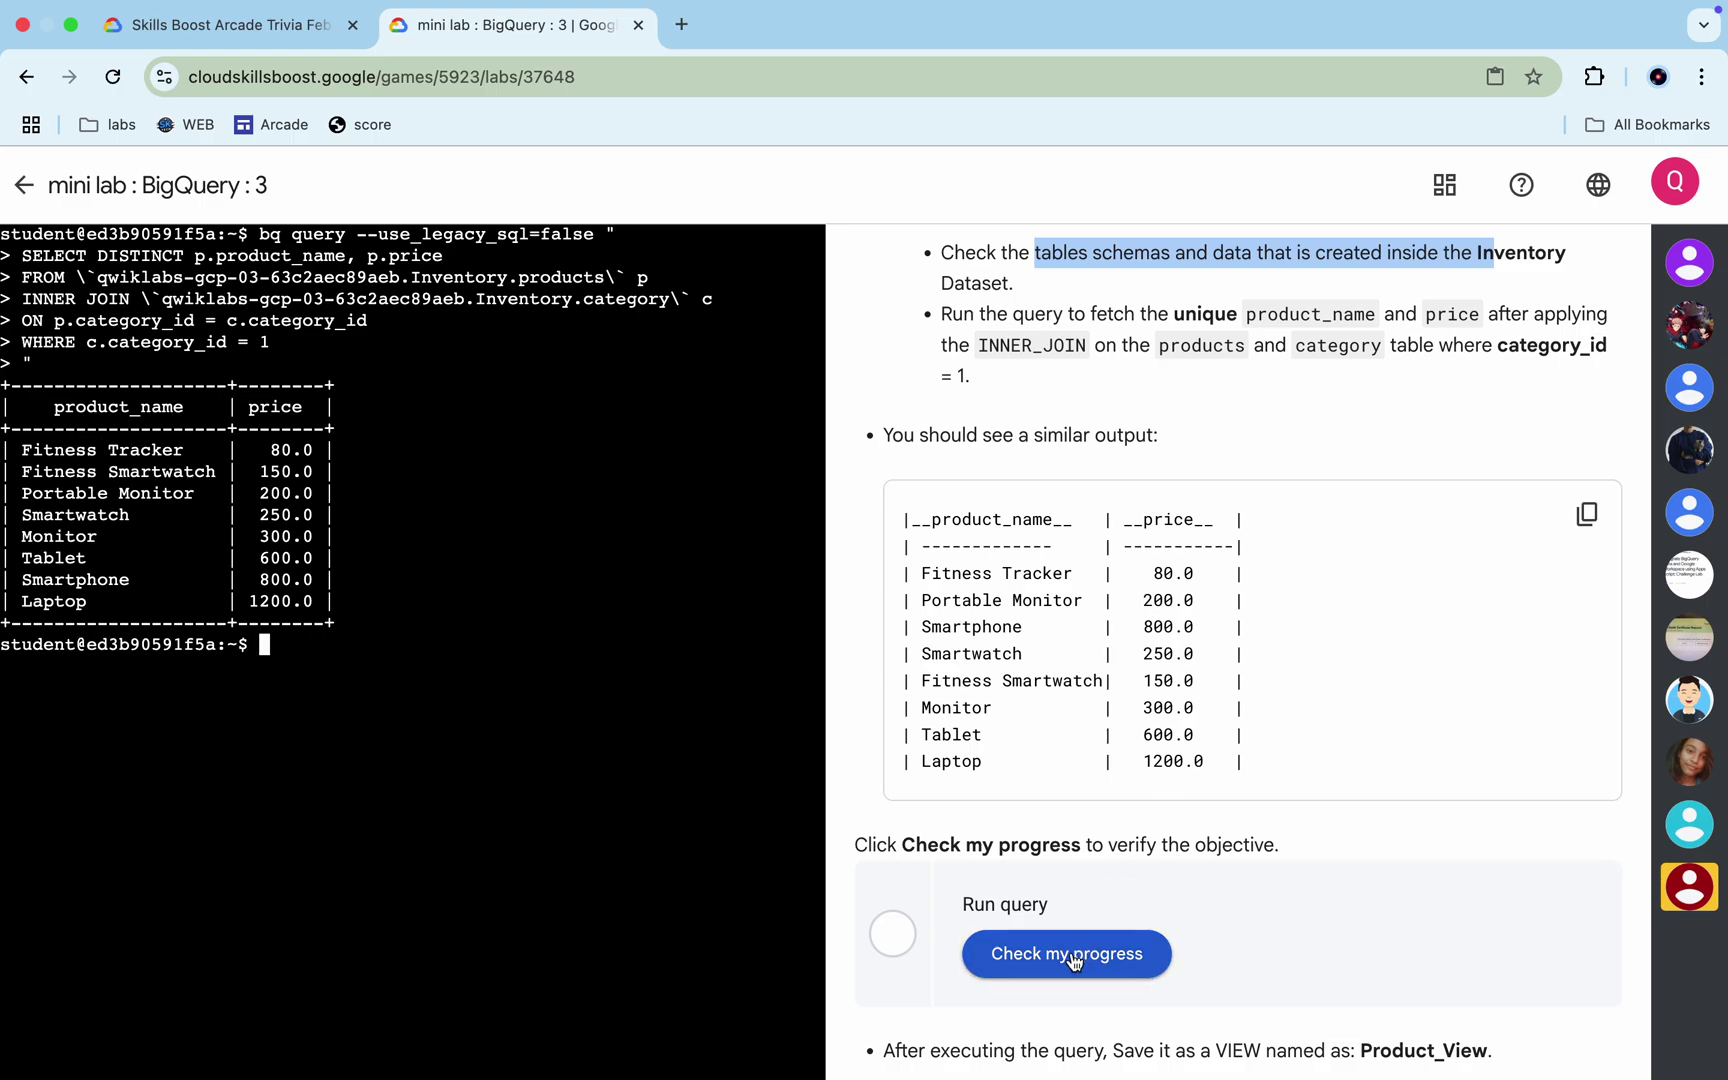
pyautogui.scroll(-2, 1072, 953)
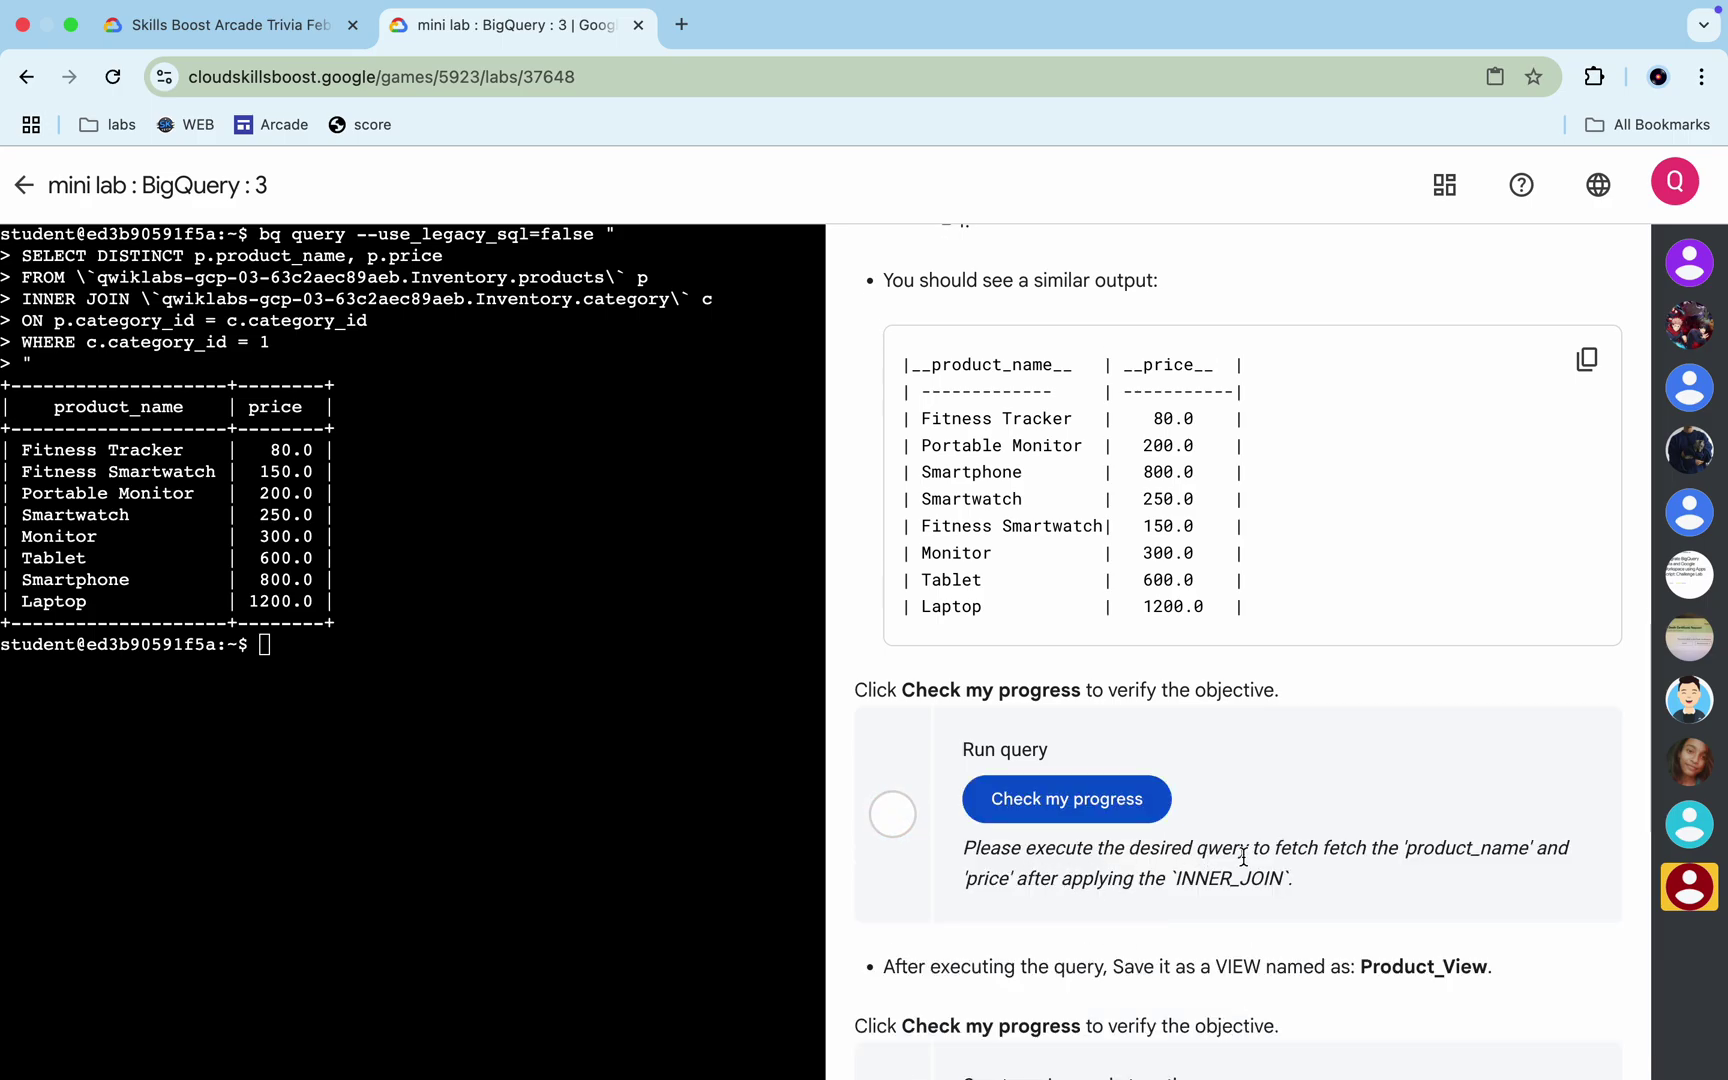
pyautogui.scroll(1, 1243, 598)
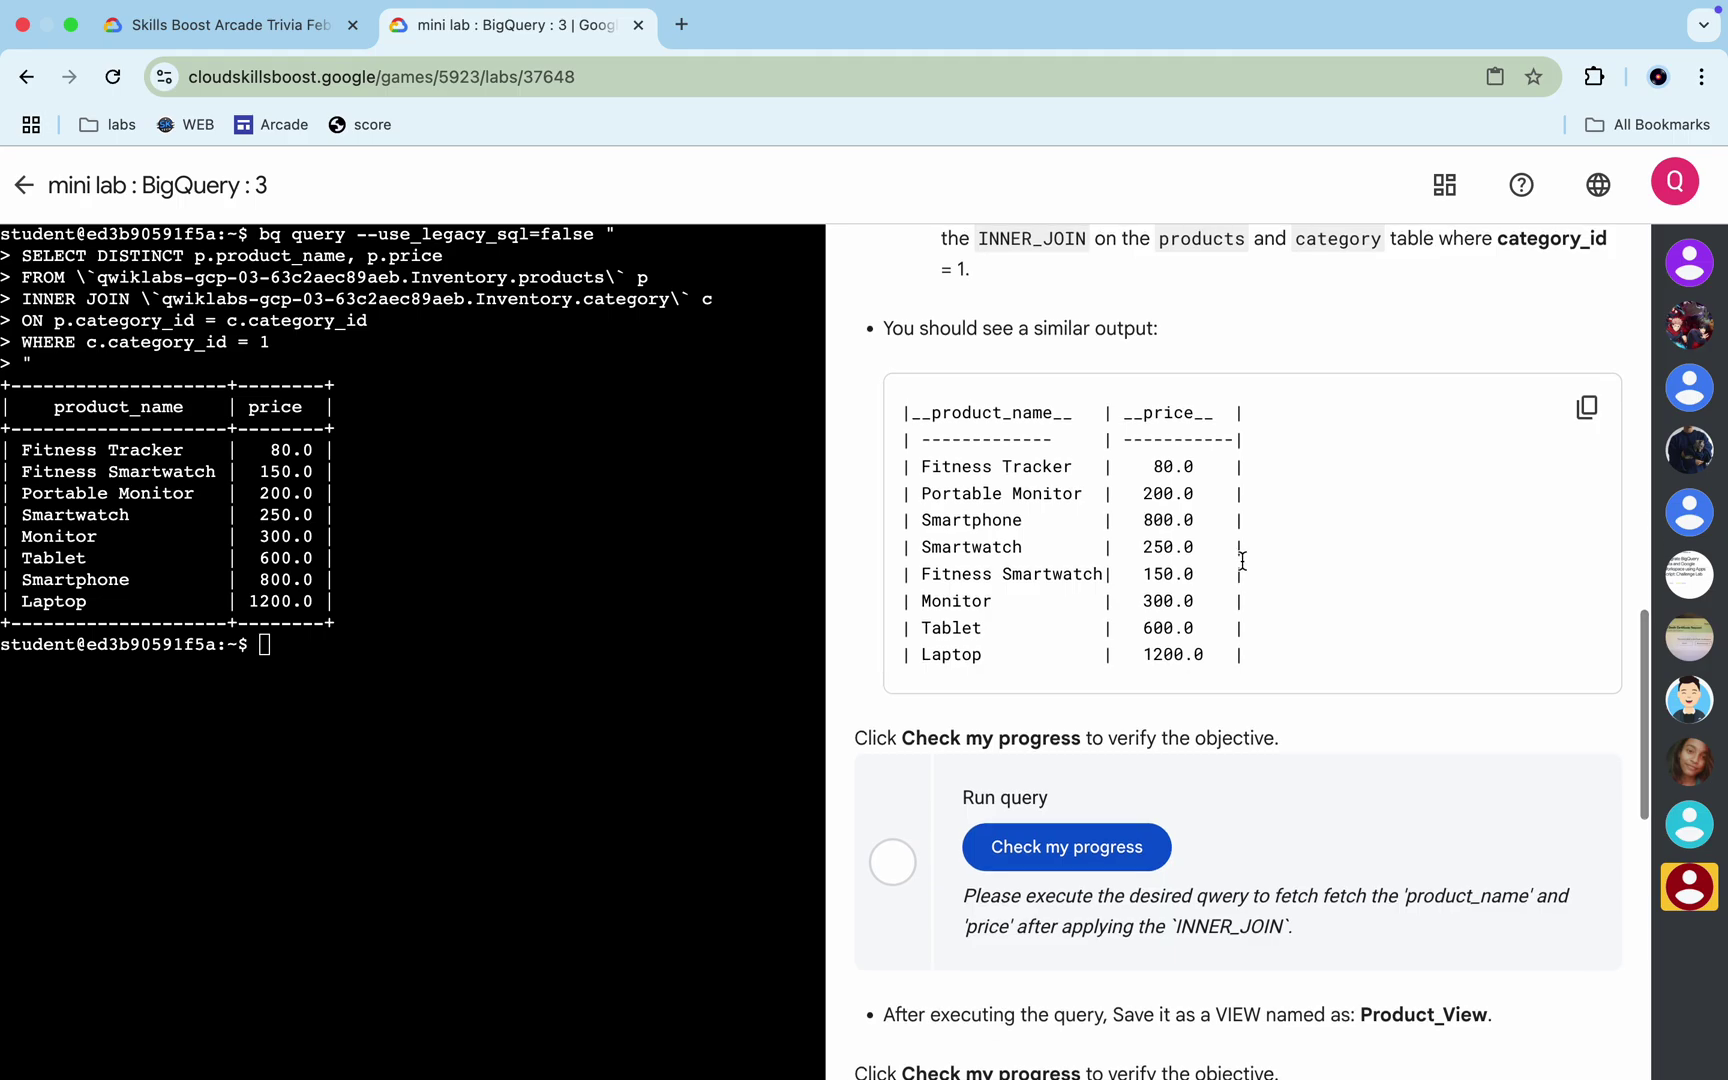
pyautogui.moveTo(1002, 332); pyautogui.dragTo(1107, 332)
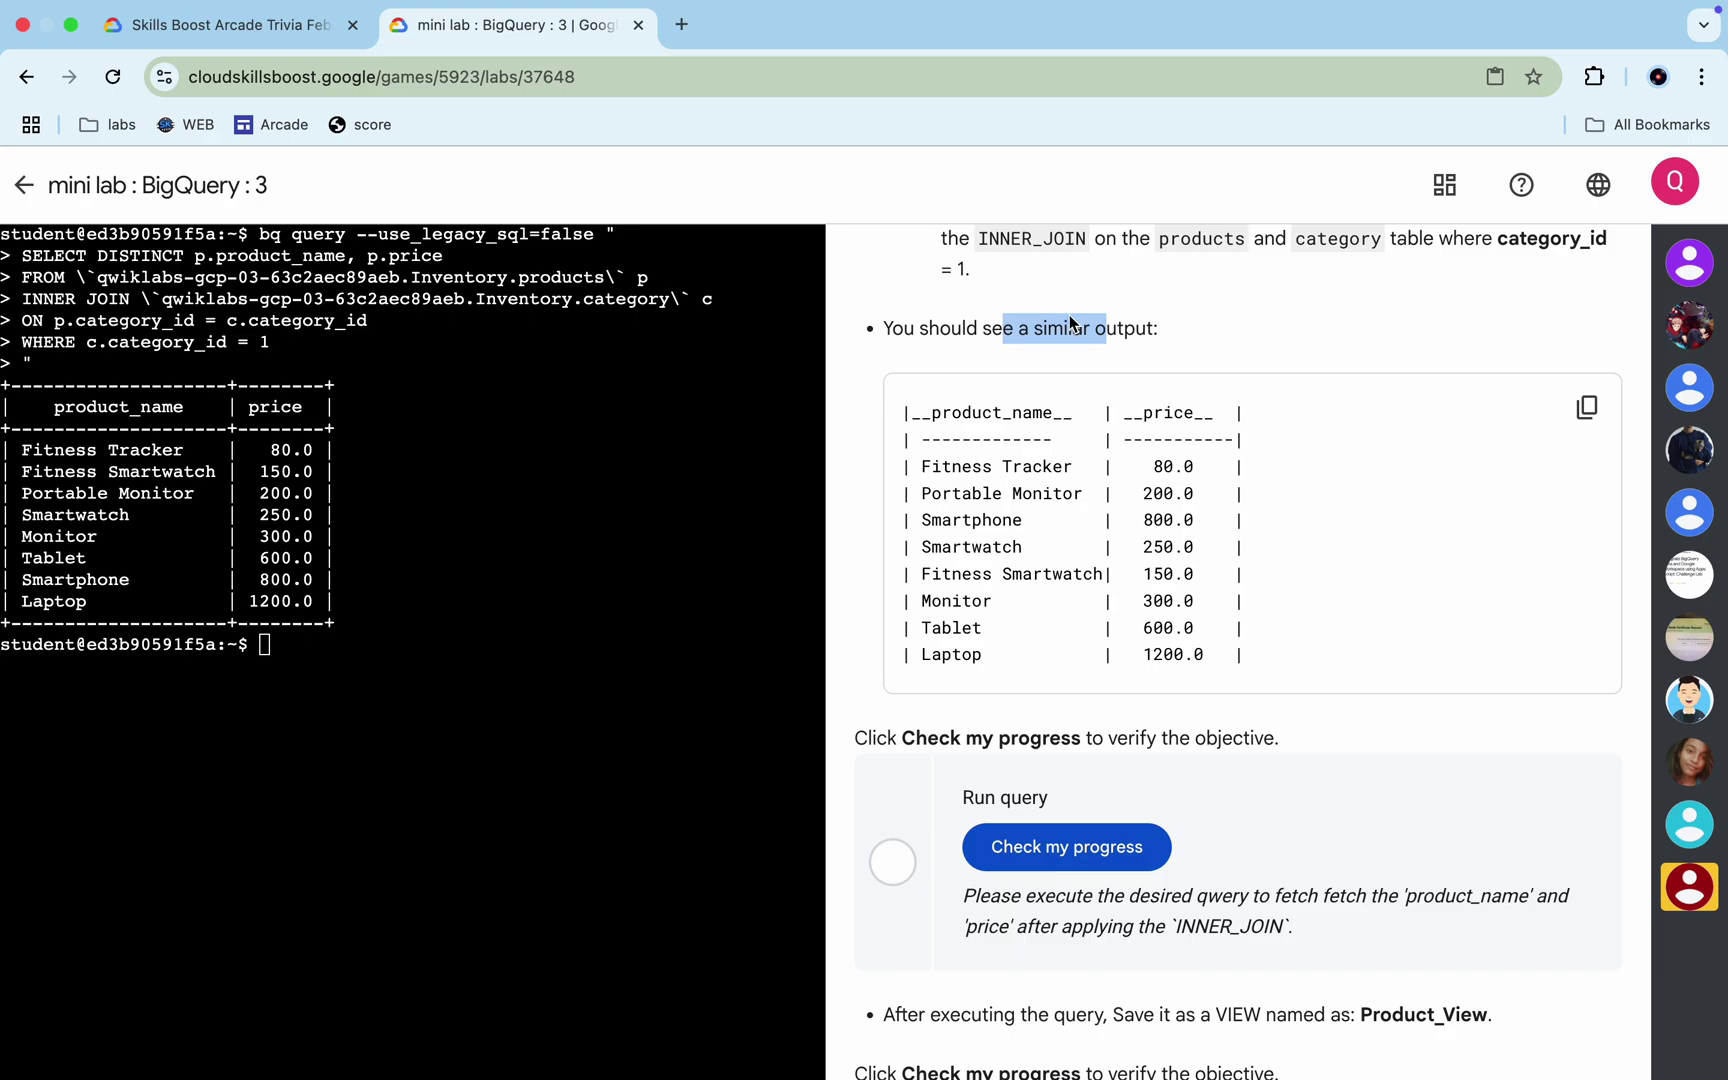
# Return to the Arcade Trivia February 2025 Week 4 game page listing its required labs
pyautogui.click(258, 36)
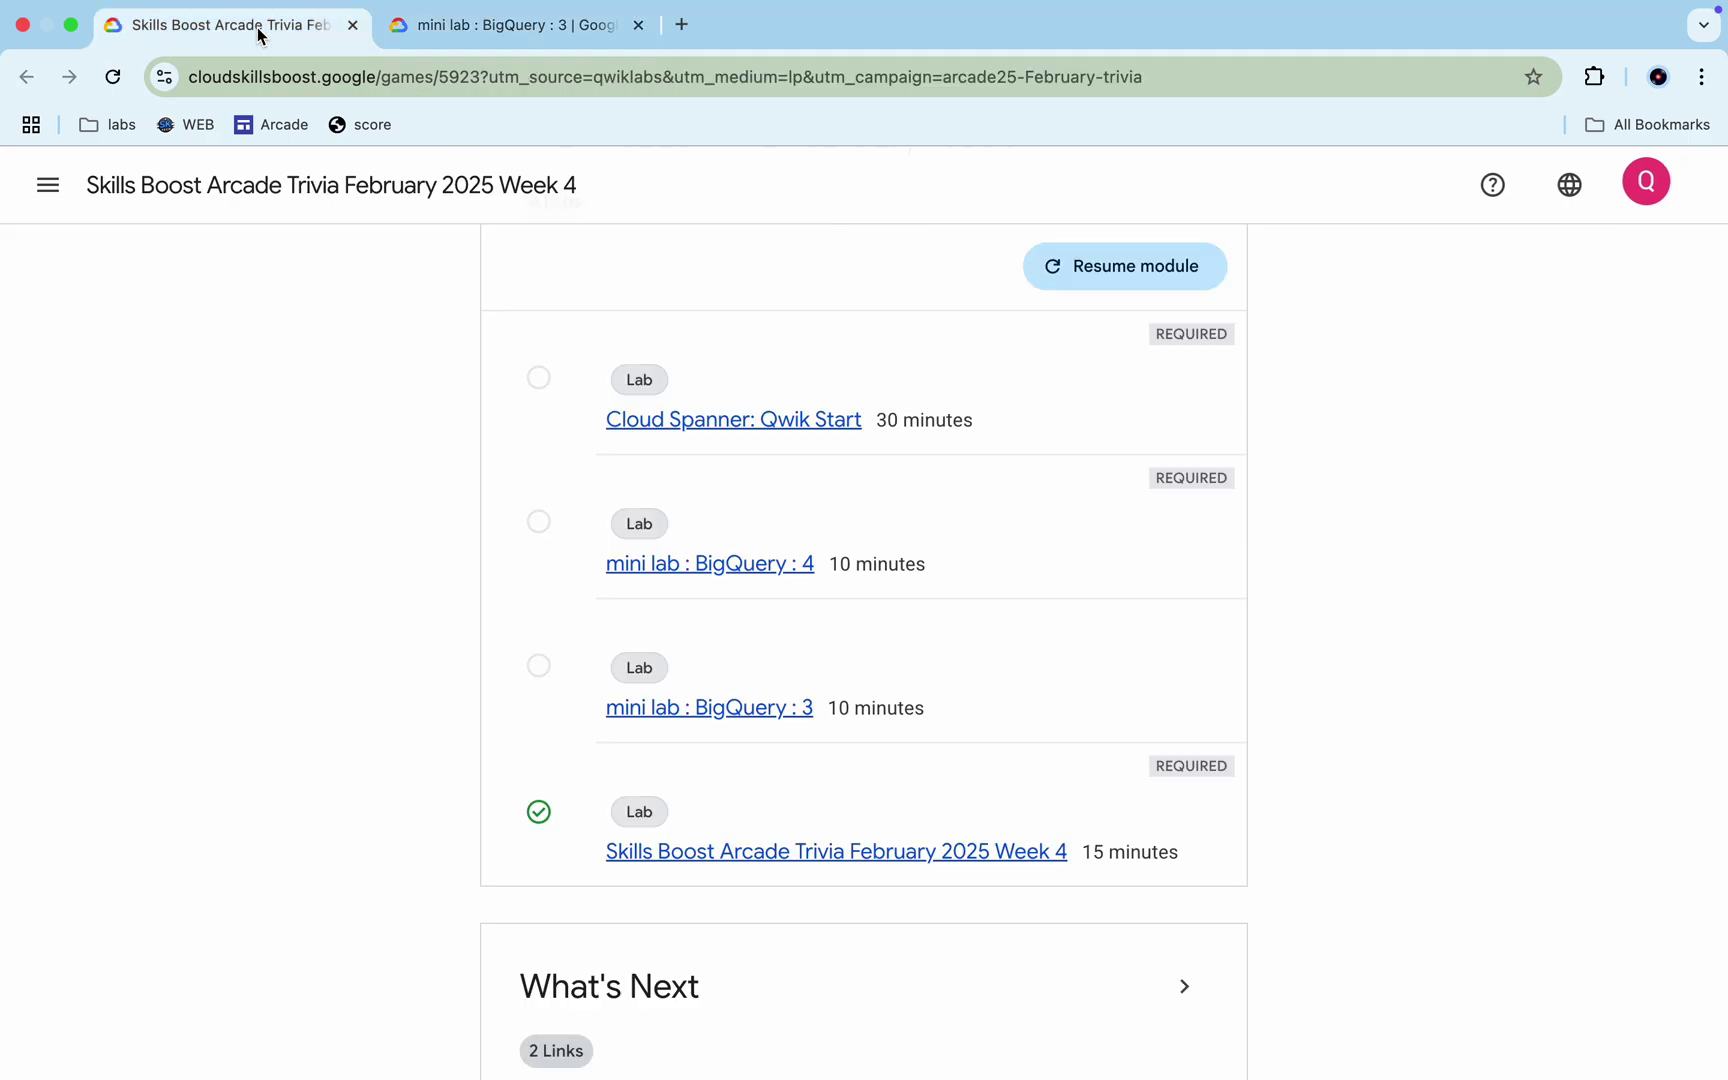